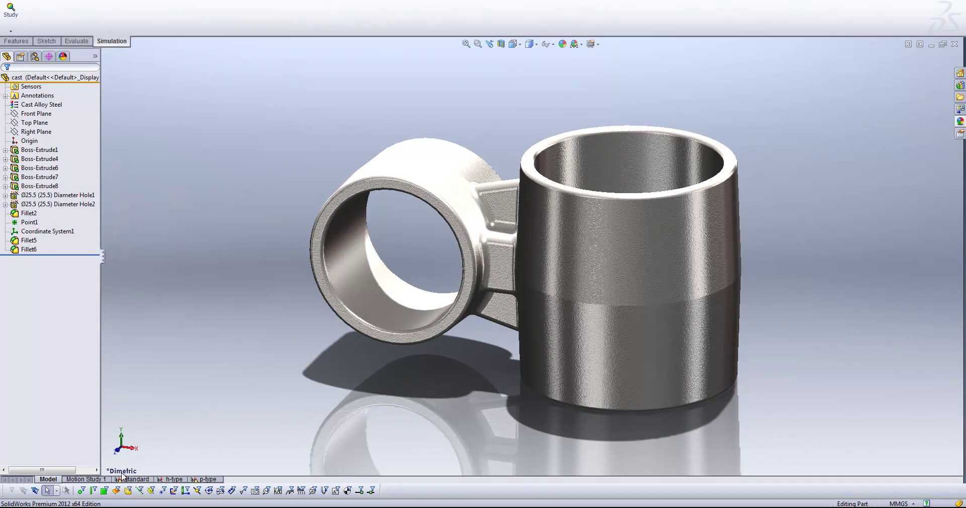
pyautogui.click(124, 478)
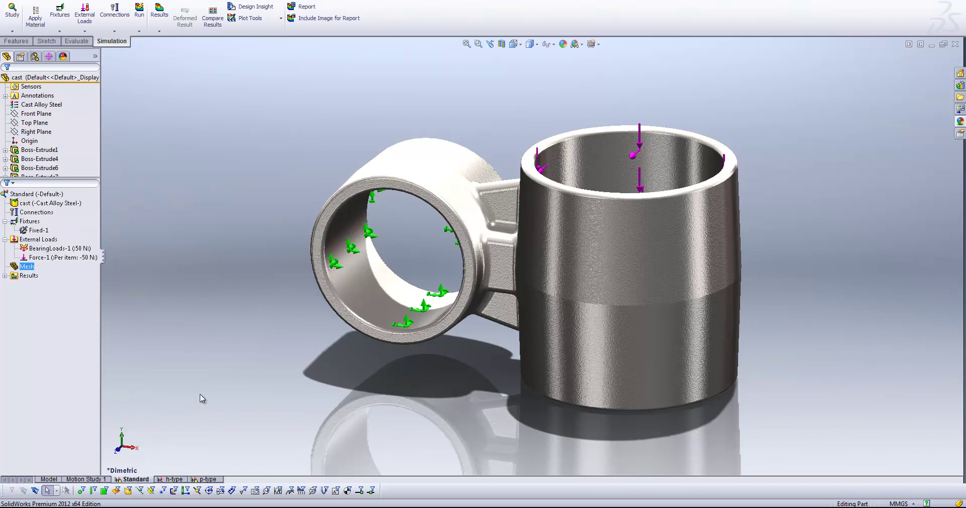
pyautogui.click(38, 230)
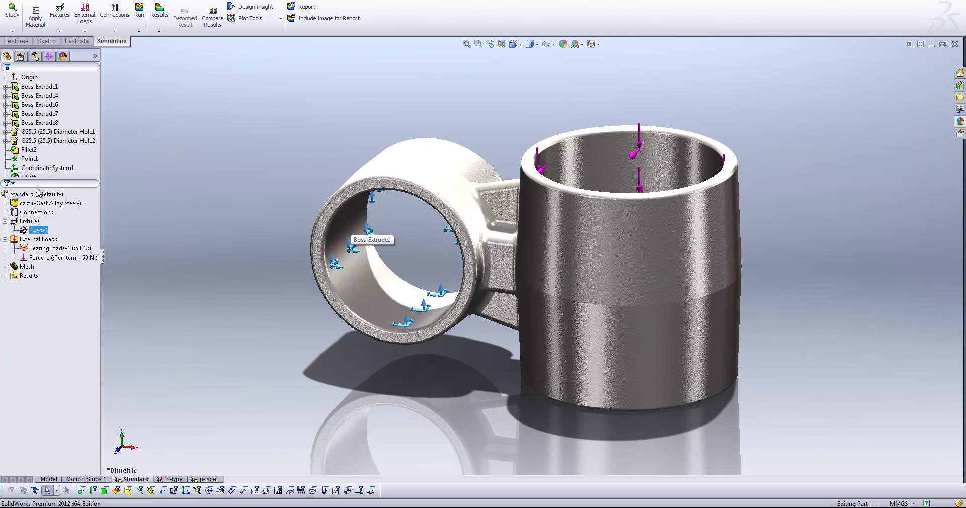
pyautogui.click(55, 248)
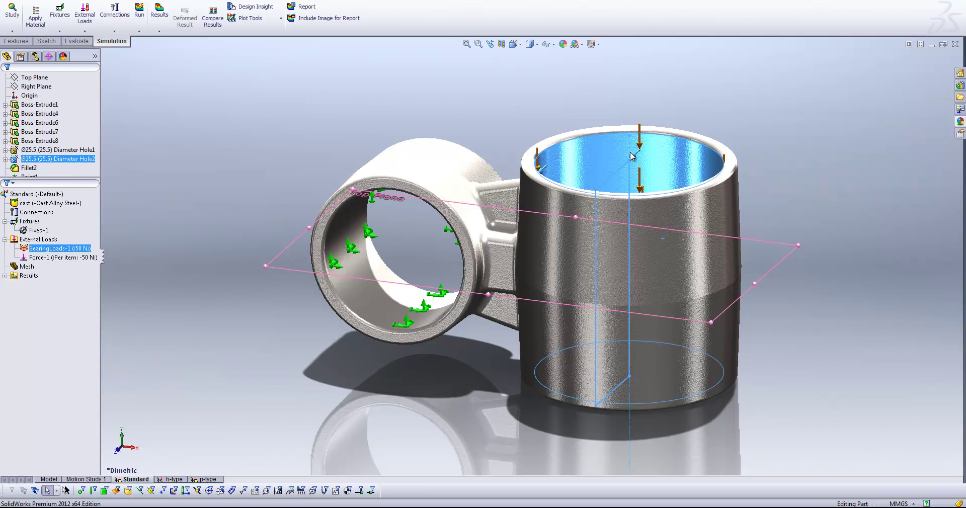
pyautogui.click(50, 258)
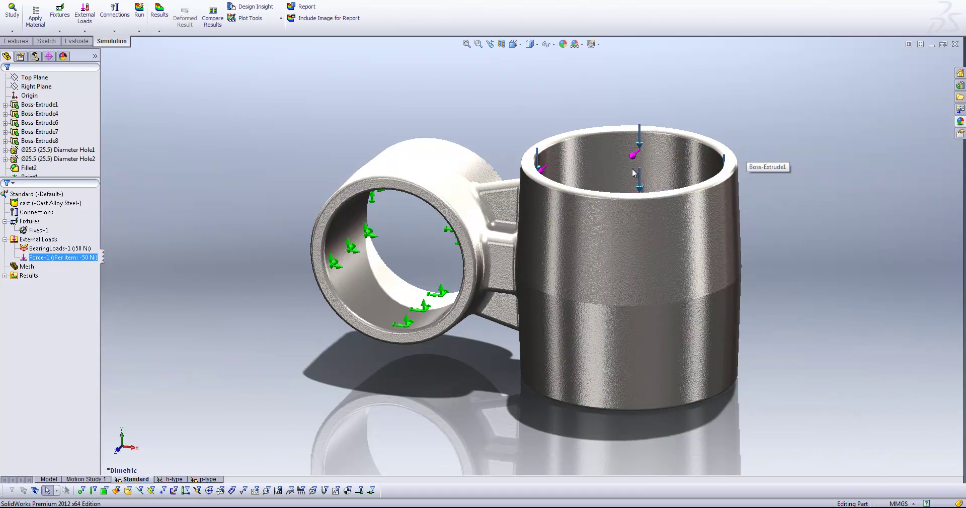
# - Mesh and run the Standard study, then orbit and zoom to the 9.3 MPa arm-to-cup hot spot
pyautogui.rightClick(15, 269)
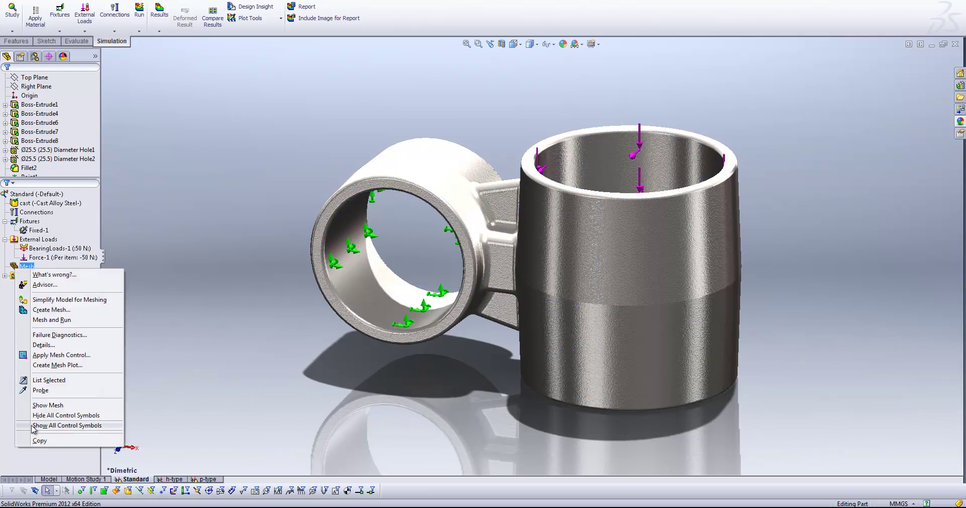
pyautogui.click(51, 320)
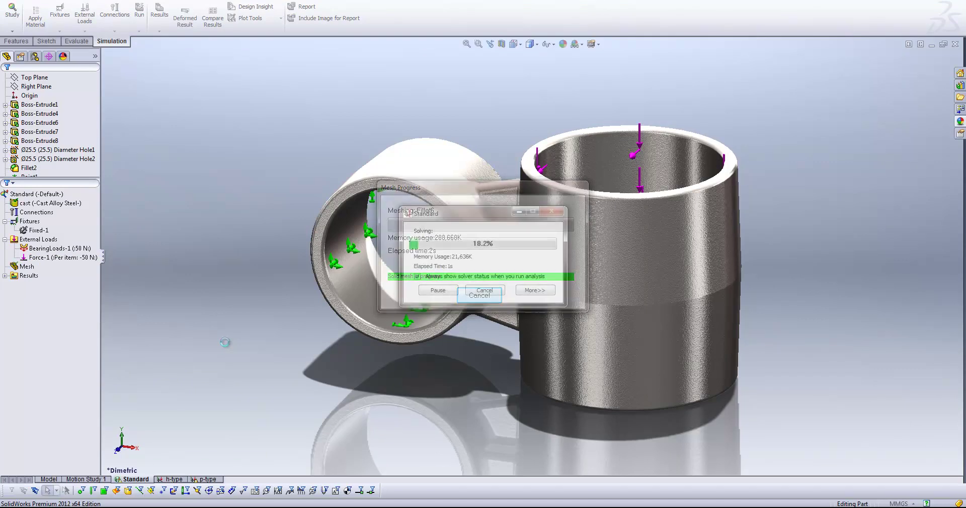
pyautogui.moveTo(227, 346); pyautogui.dragTo(568, 273, button='middle')
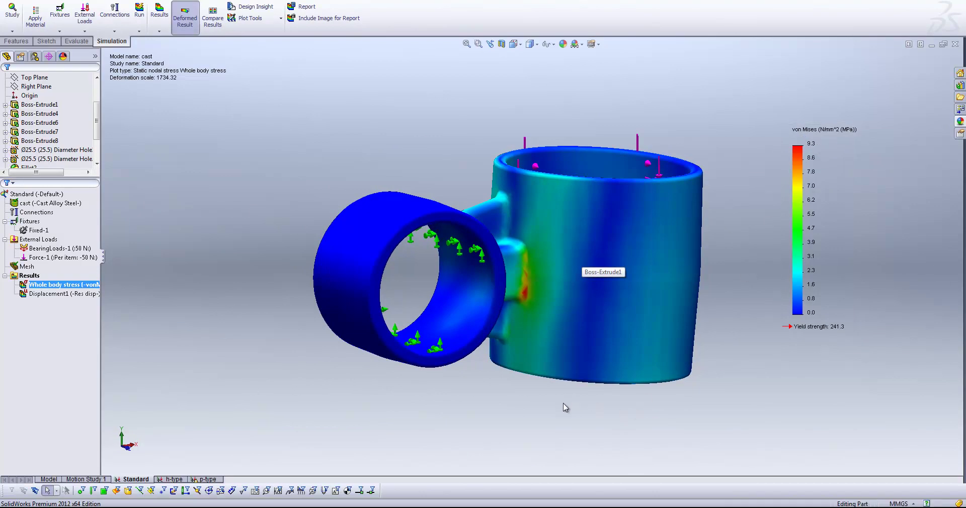
pyautogui.scroll(-8, 539, 281)
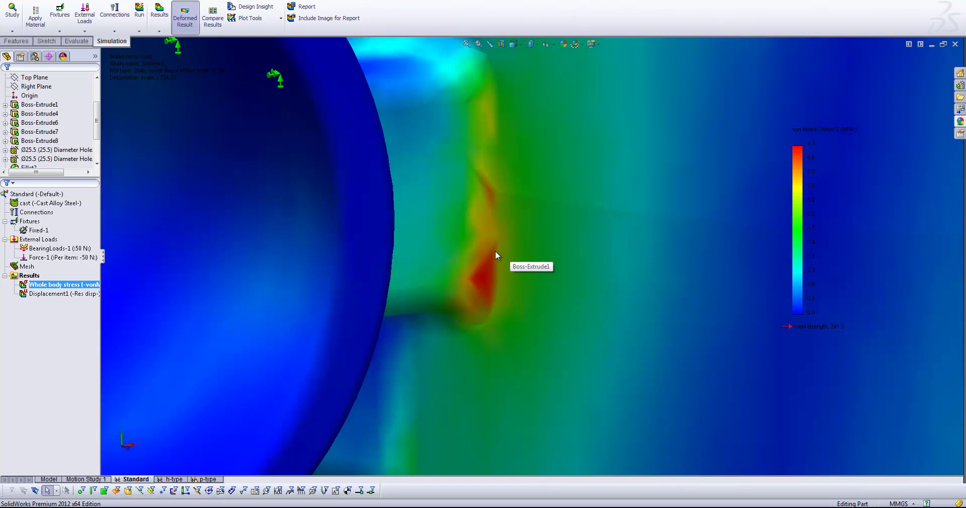
pyautogui.scroll(5, 476, 322)
pyautogui.scroll(5, 734, 197)
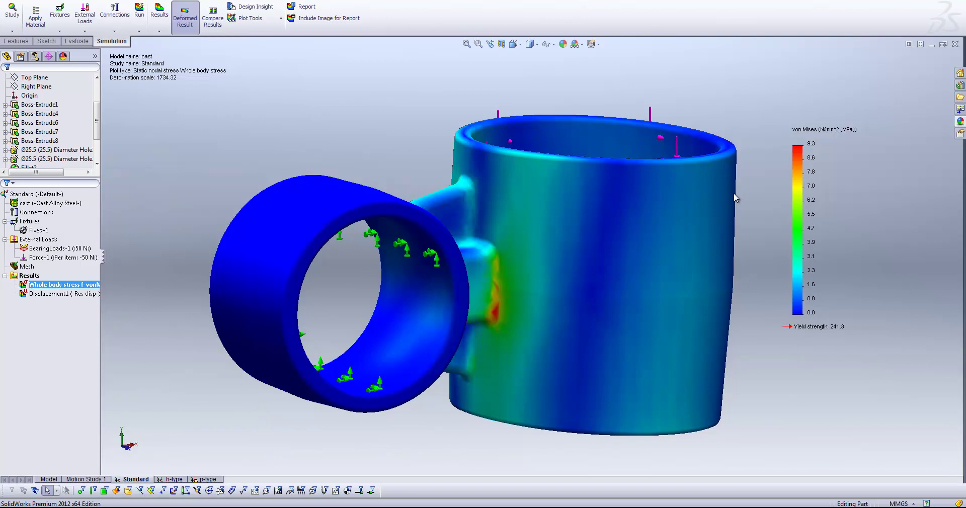
pyautogui.rightClick(27, 266)
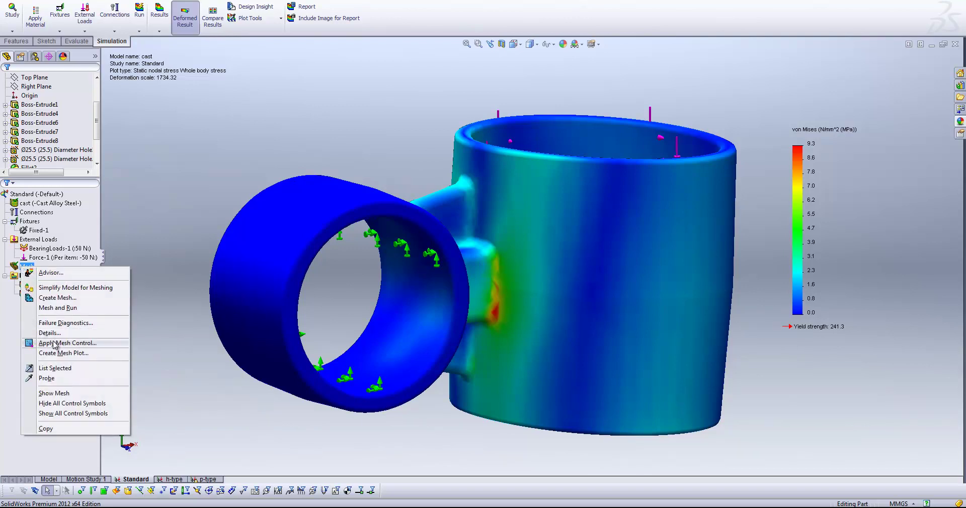
# - Apply a fine 0.92 mm mesh control to the three neck fillet faces and re-run the study
pyautogui.click(54, 343)
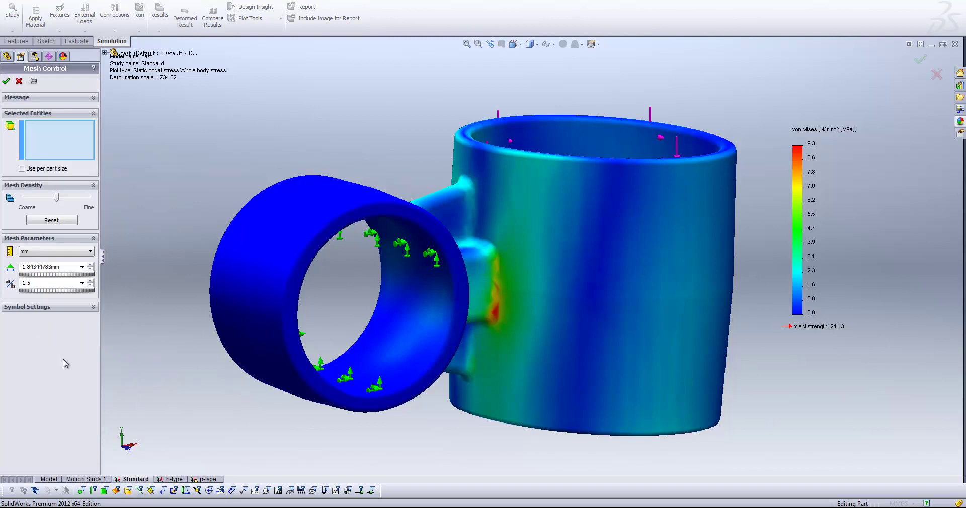
pyautogui.click(496, 305)
pyautogui.click(494, 321)
pyautogui.click(495, 272)
pyautogui.moveTo(57, 197); pyautogui.dragTo(96, 206)
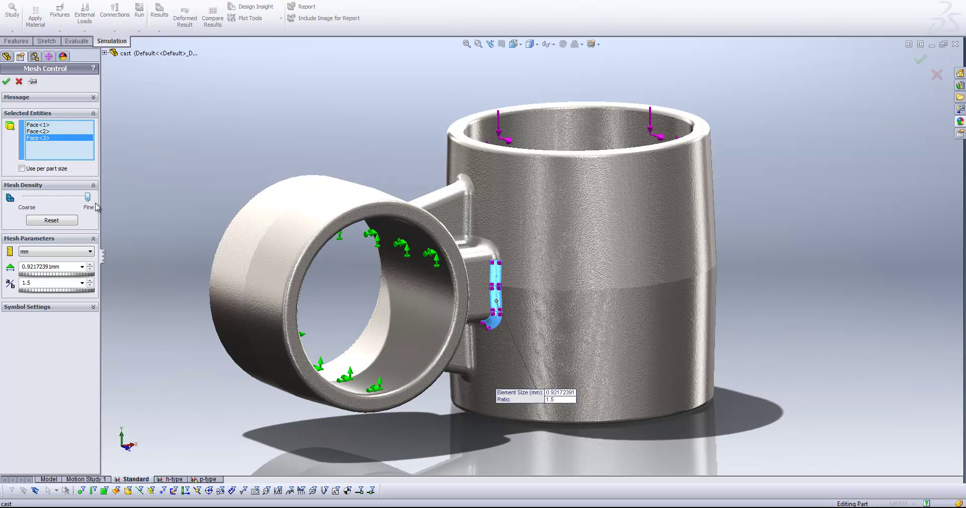
pyautogui.click(6, 81)
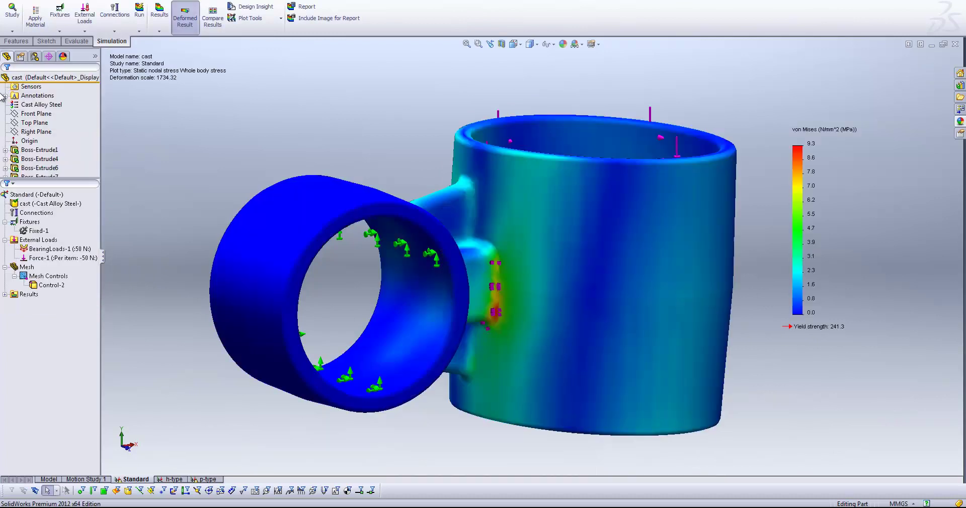
pyautogui.click(139, 11)
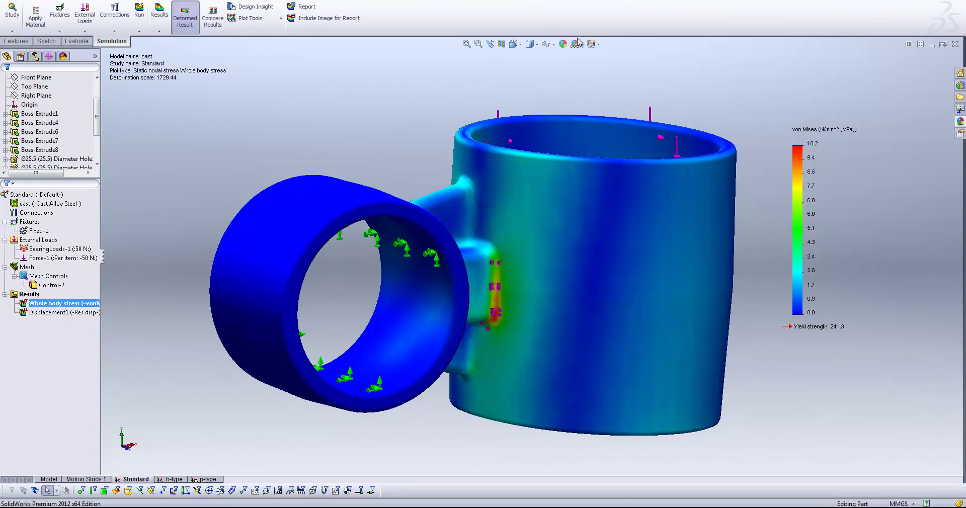
# - Hide fixture and load symbols, then zoom into the 10.2 MPa neck fillet hot spot
pyautogui.click(548, 44)
pyautogui.click(548, 182)
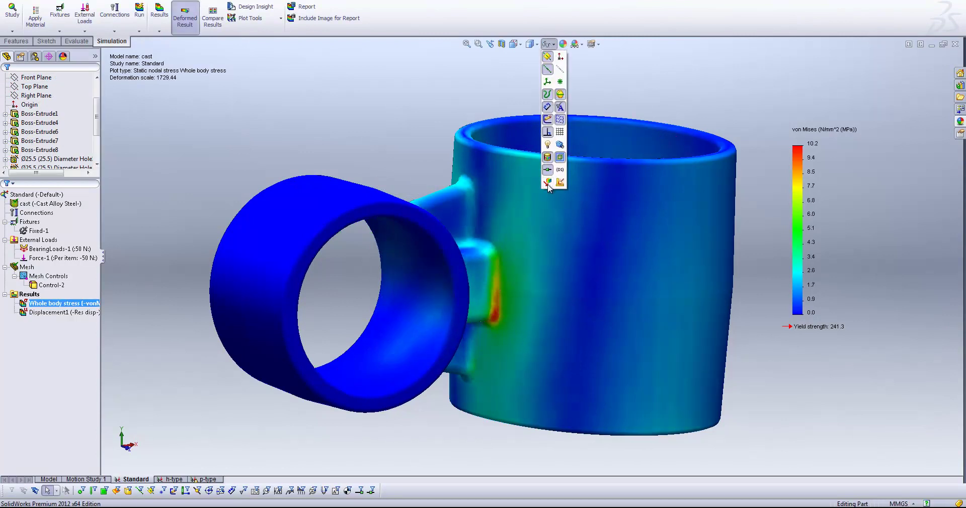
pyautogui.scroll(-5, 499, 327)
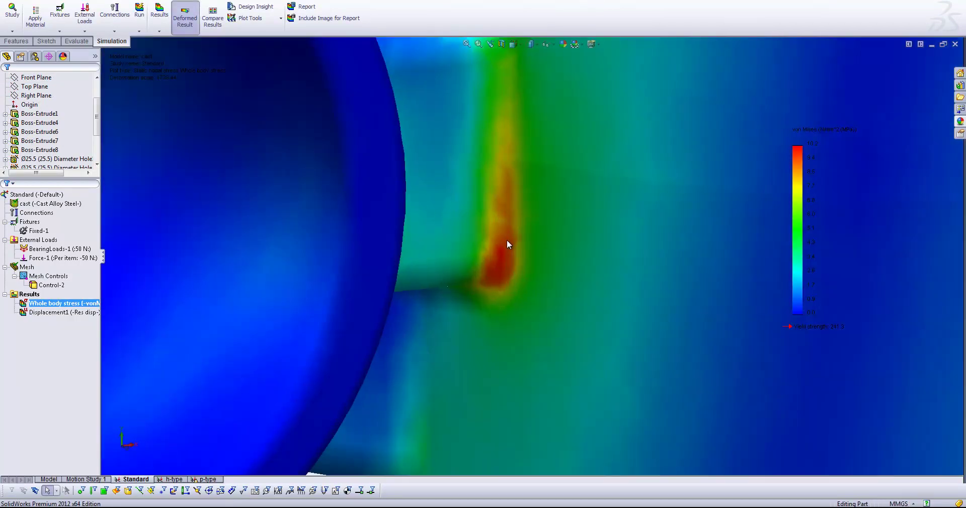
pyautogui.scroll(-1, 510, 249)
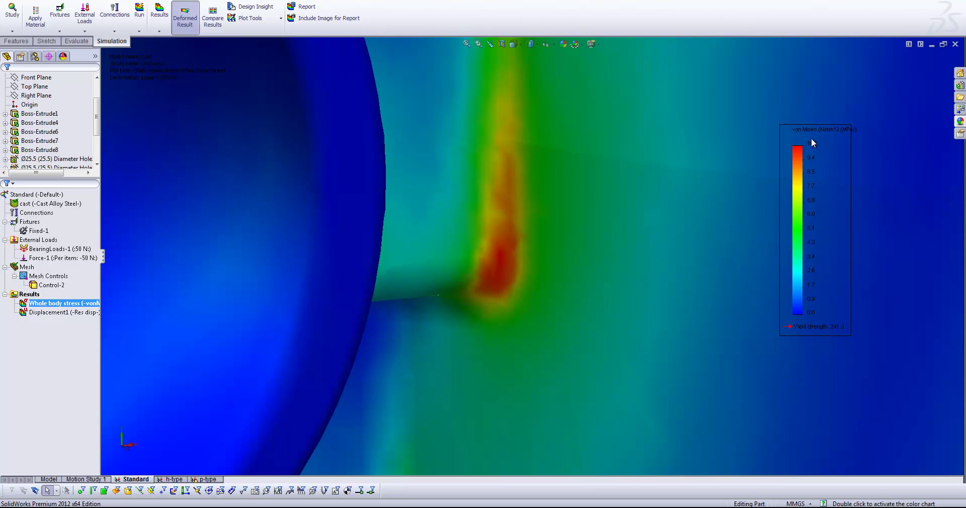
# - Switch to the h-type study and review its connections, loads, mesh and result items
pyautogui.click(174, 480)
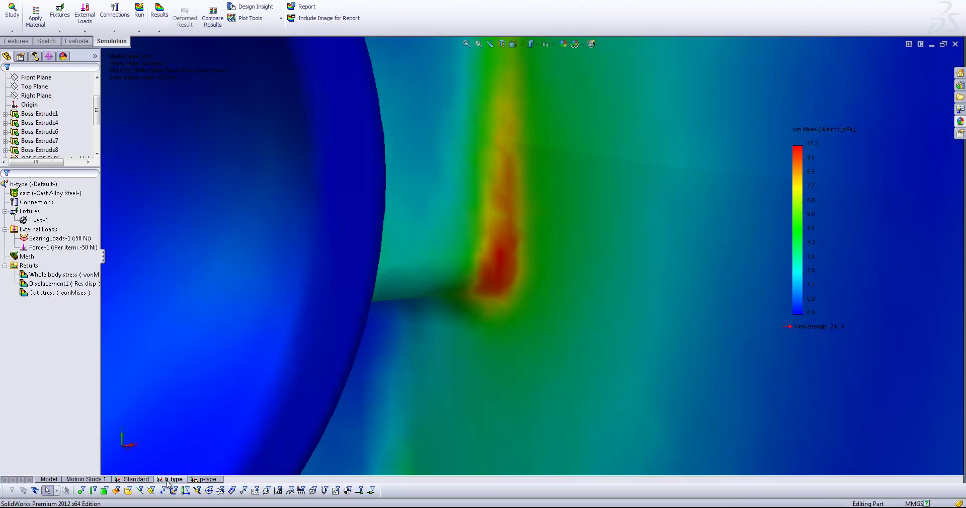
pyautogui.scroll(5, 656, 250)
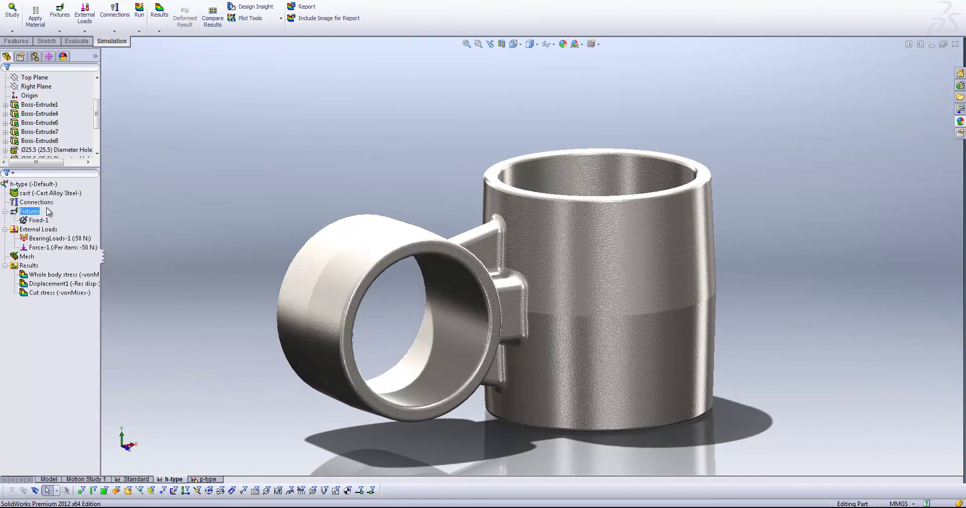
pyautogui.click(38, 230)
pyautogui.click(50, 239)
pyautogui.click(59, 293)
pyautogui.click(35, 202)
pyautogui.click(27, 257)
pyautogui.keyDown('ctrl'); pyautogui.click(34, 284); pyautogui.keyUp('ctrl')
# - Display the h-type Whole body stress von Mises plot, peaking at 9.6 MPa
pyautogui.doubleClick(36, 275)
pyautogui.scroll(-5, 545, 333)
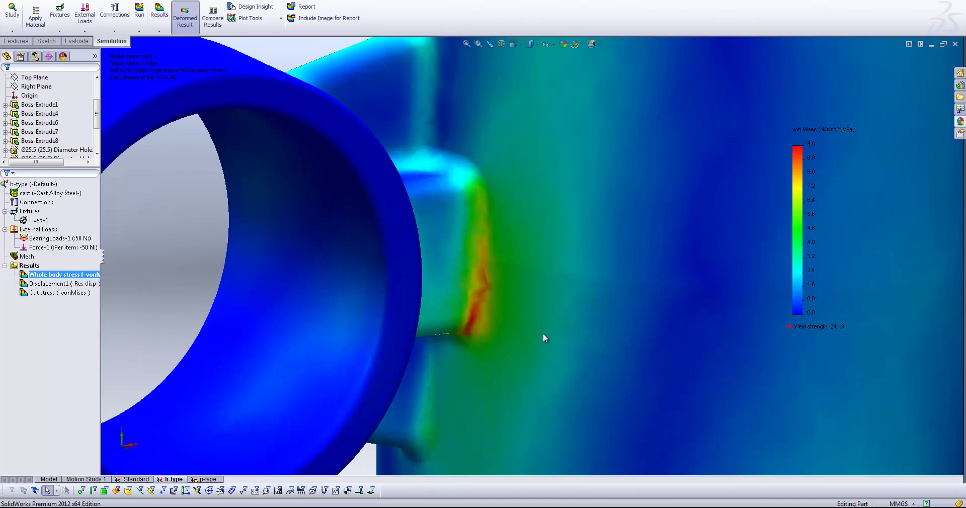
pyautogui.scroll(5, 543, 333)
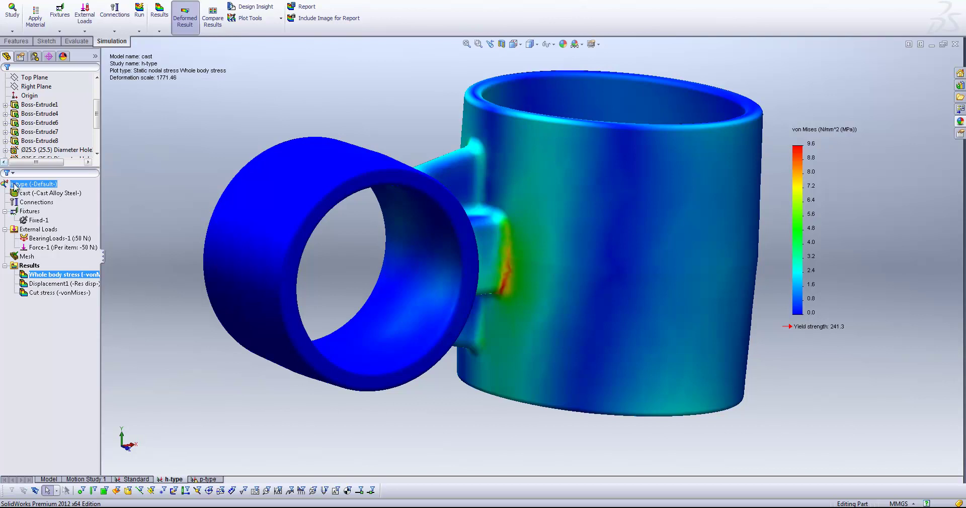
# - Set the h-type study's Adaptive options to h-adaptive, 98% target accuracy and 5 maximum loops
pyautogui.rightClick(23, 185)
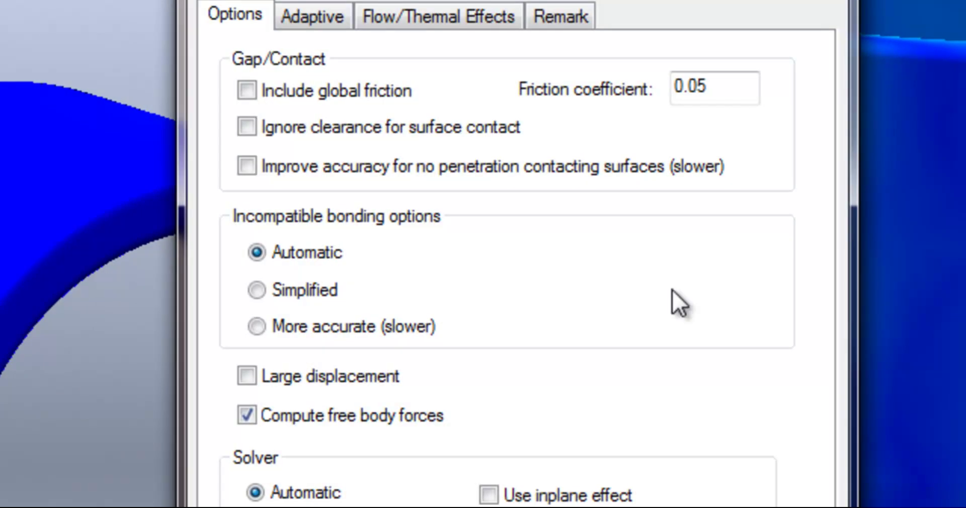
pyautogui.click(319, 23)
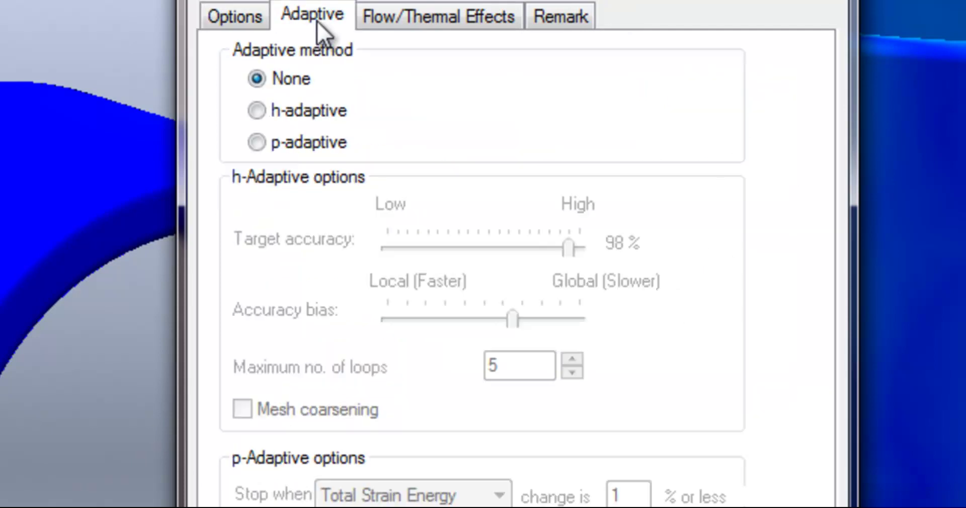
pyautogui.click(258, 109)
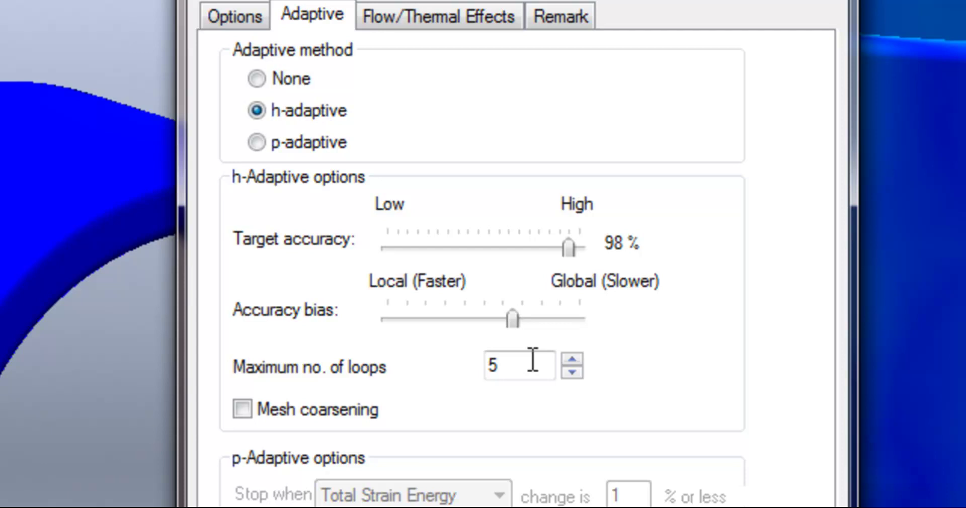
pyautogui.click(533, 360)
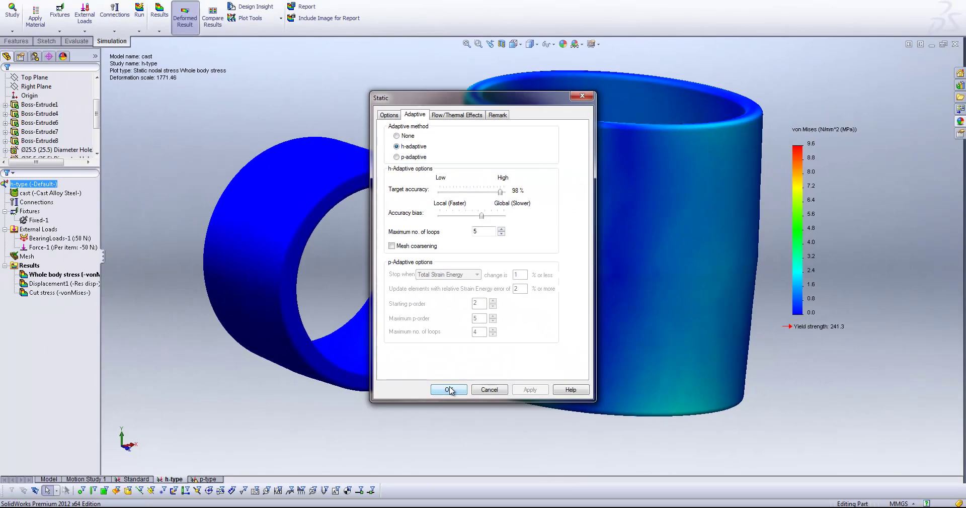
# - Accept the h-adaptive settings and run the h-type study to 98.1164% accuracy
pyautogui.click(449, 387)
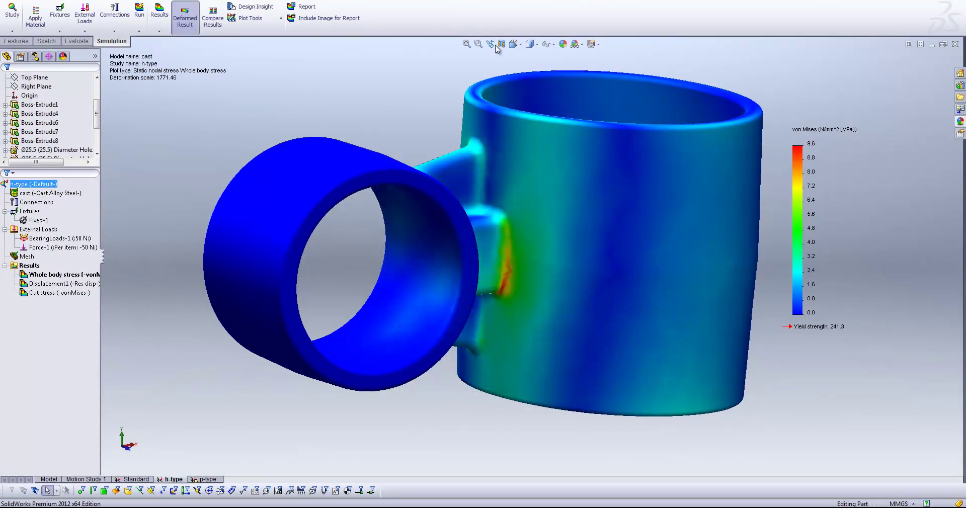
pyautogui.click(138, 27)
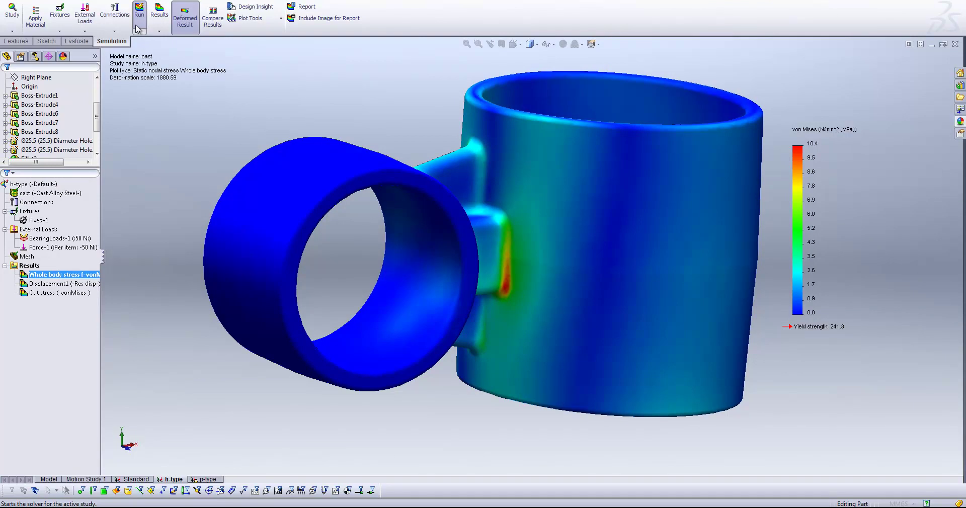
pyautogui.click(138, 26)
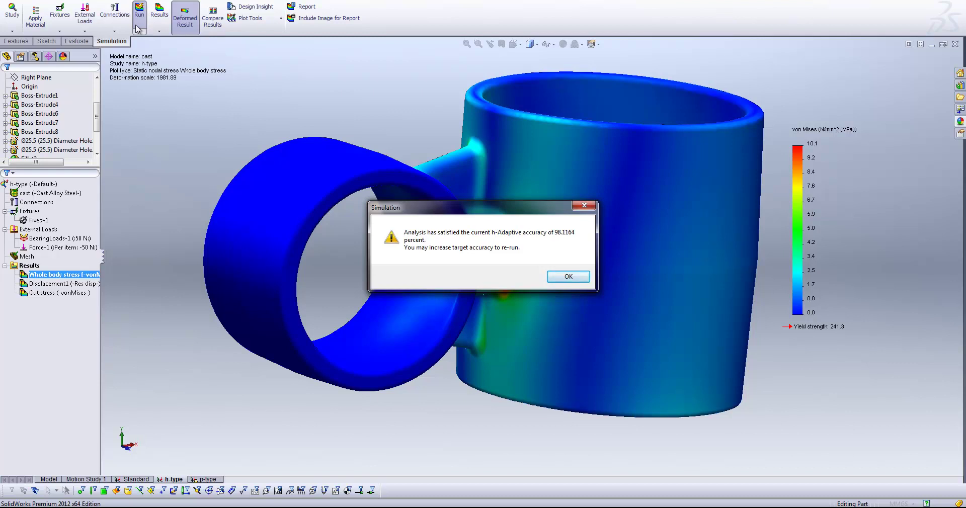
# - Dismiss the accuracy message, zoom into the 10.1 MPa neck hotspot, then zoom to fit
pyautogui.click(554, 276)
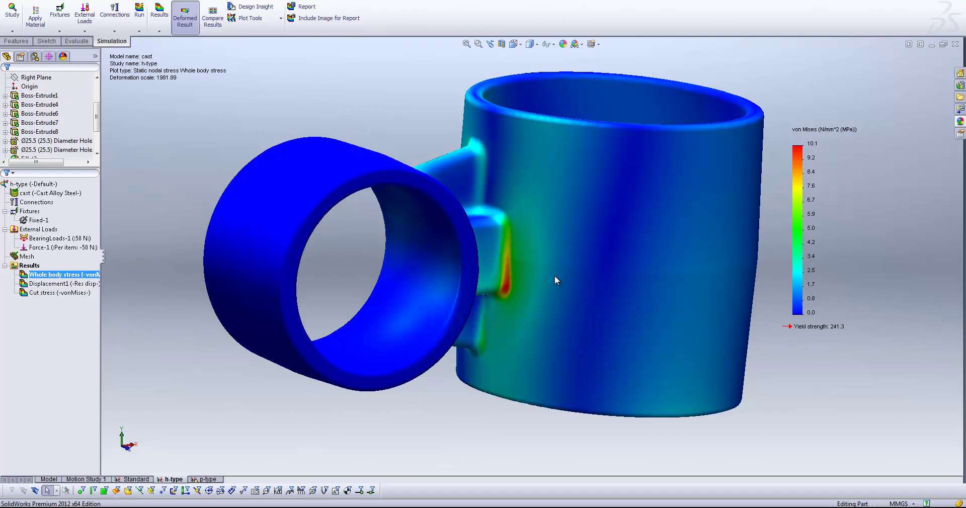
pyautogui.scroll(-8, 554, 276)
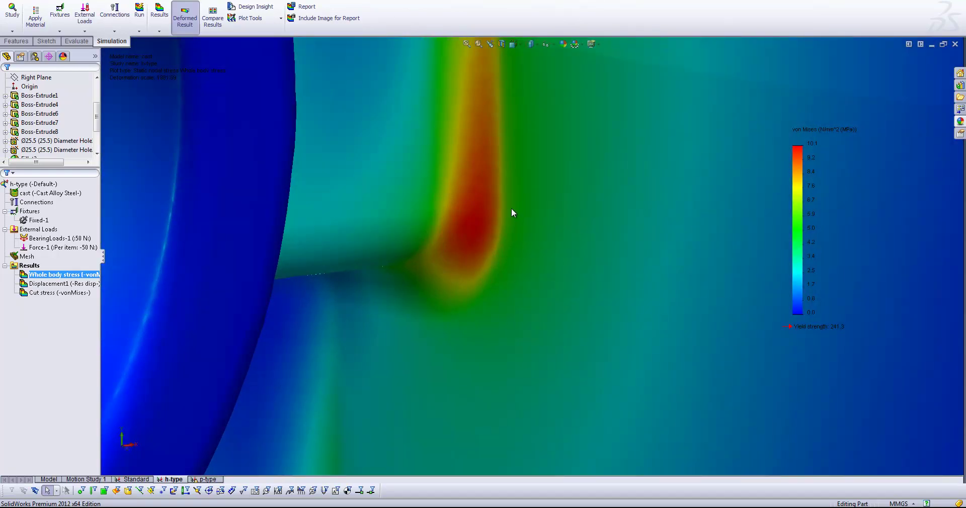
pyautogui.press('f')
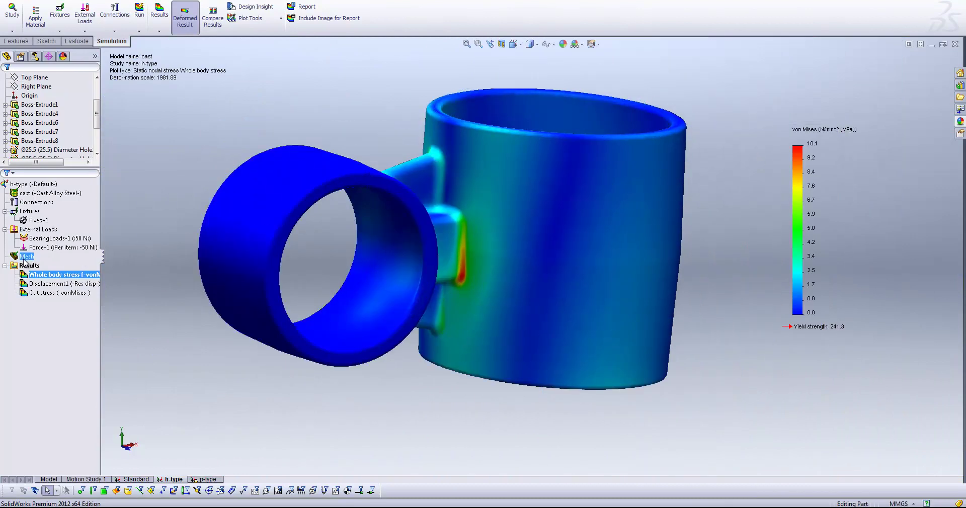
# - Show the h-adaptive mesh and zoom in on the dense elements at the ring-to-cup neck
pyautogui.rightClick(20, 256)
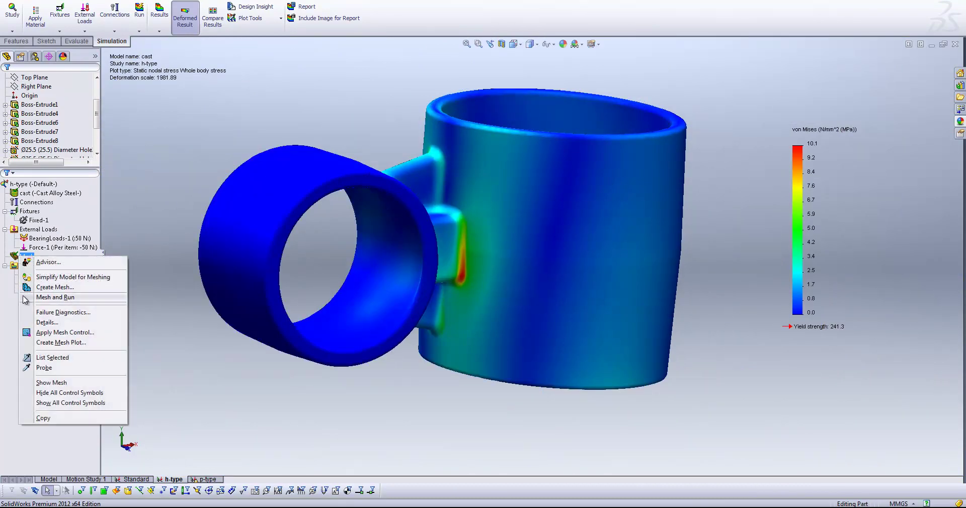
pyautogui.click(59, 383)
pyautogui.scroll(-5, 508, 273)
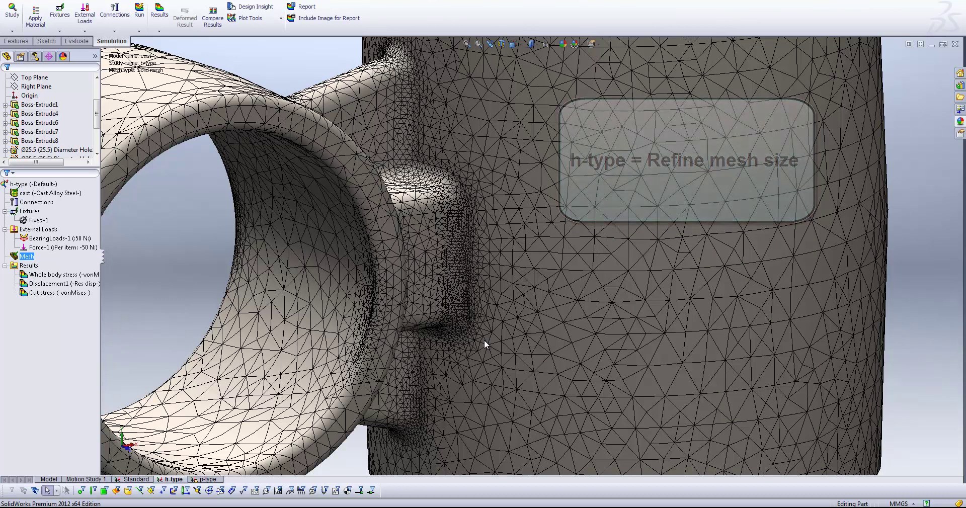
# - Switch to the p-type study, show its 9.6 MPa Whole body stress plot, and expand its loads
pyautogui.click(206, 480)
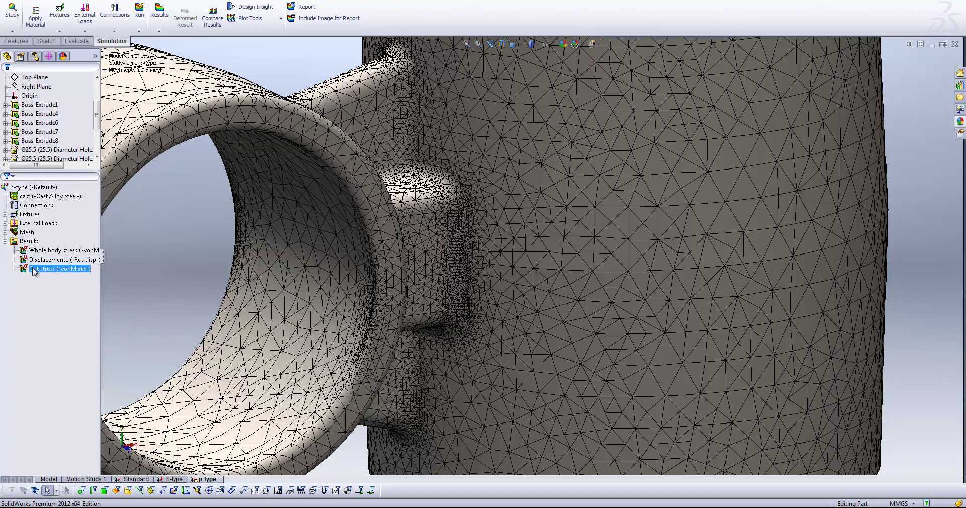
pyautogui.doubleClick(44, 250)
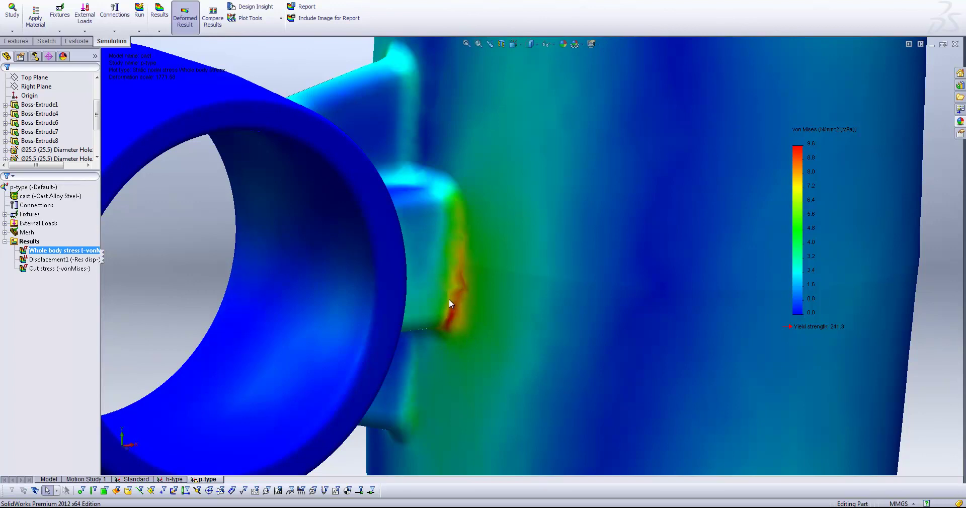
pyautogui.click(38, 223)
pyautogui.click(5, 214)
pyautogui.click(4, 232)
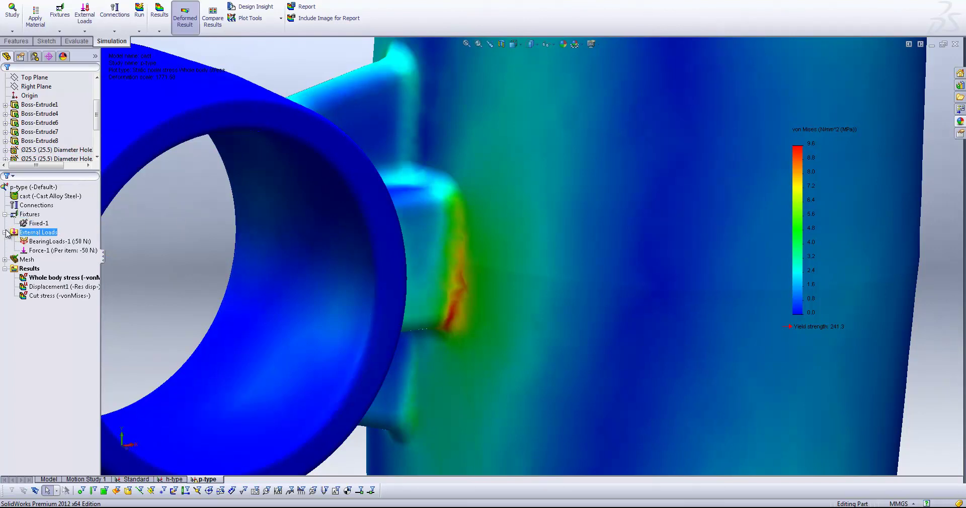
# - Set the p-type study to p-adaptive, stopping when RMS von Mises Stress changes 1% or less
pyautogui.rightClick(34, 187)
pyautogui.click(68, 280)
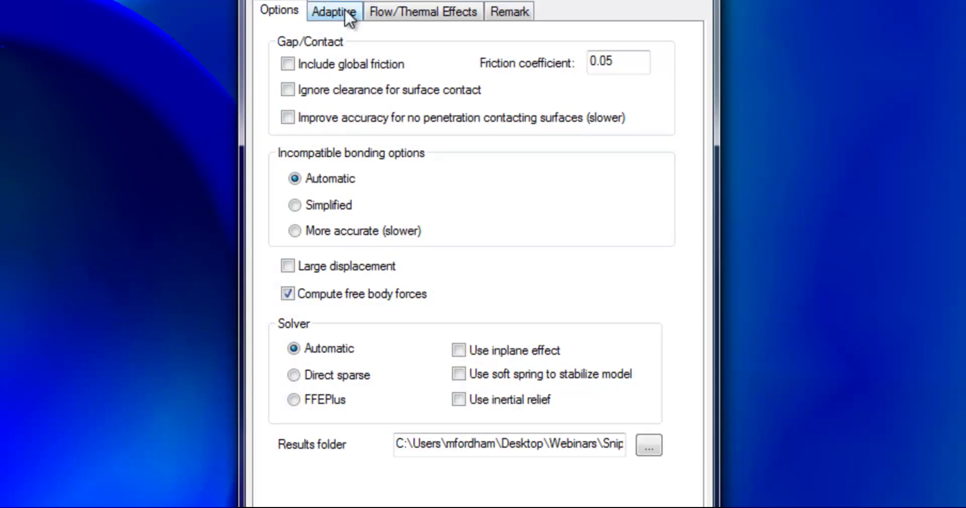
pyautogui.click(337, 11)
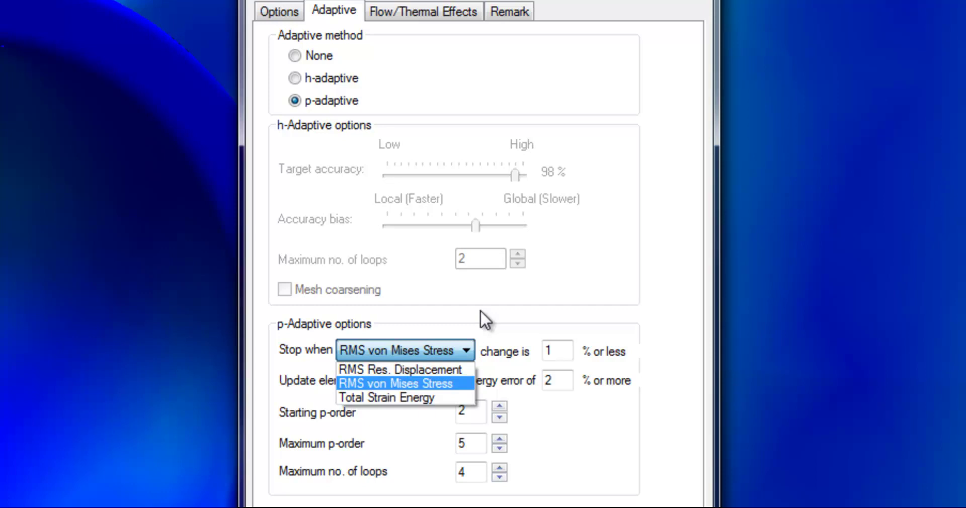
pyautogui.click(634, 288)
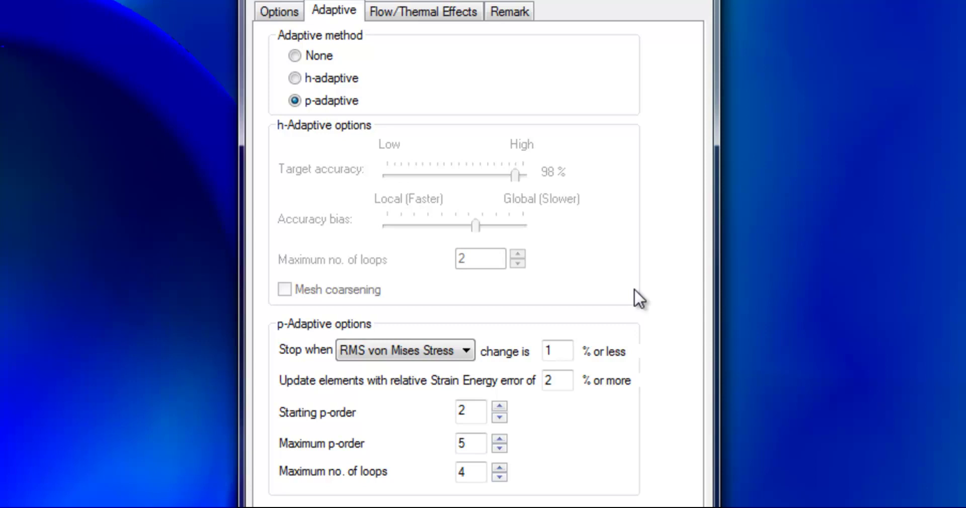
pyautogui.click(571, 382)
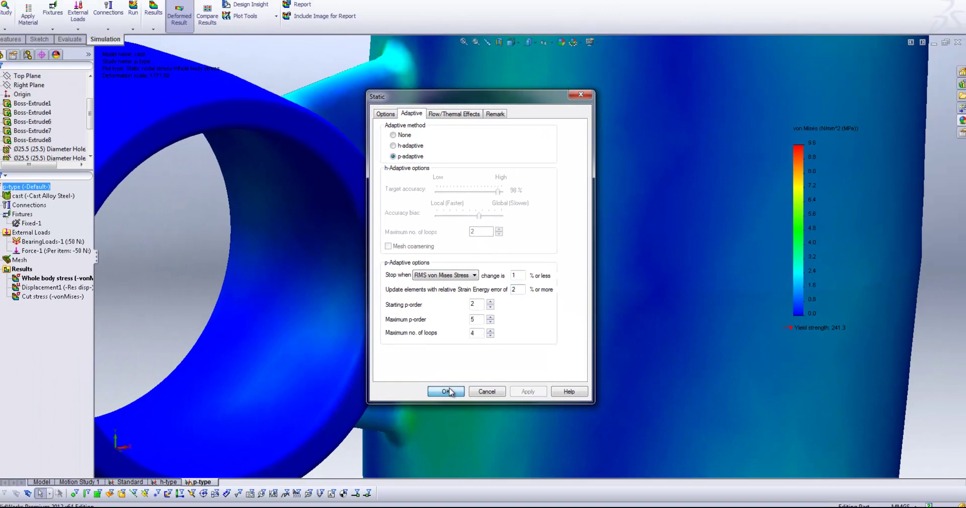
# - Accept the p-adaptive settings and re-solve the p-type study, with von Mises peaking near 10.2 MPa
pyautogui.click(361, 446)
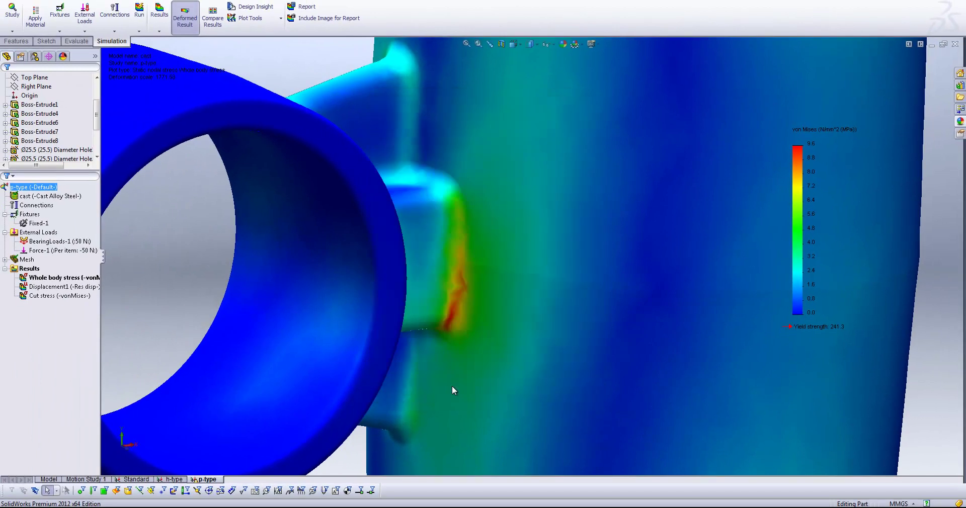
pyautogui.click(140, 18)
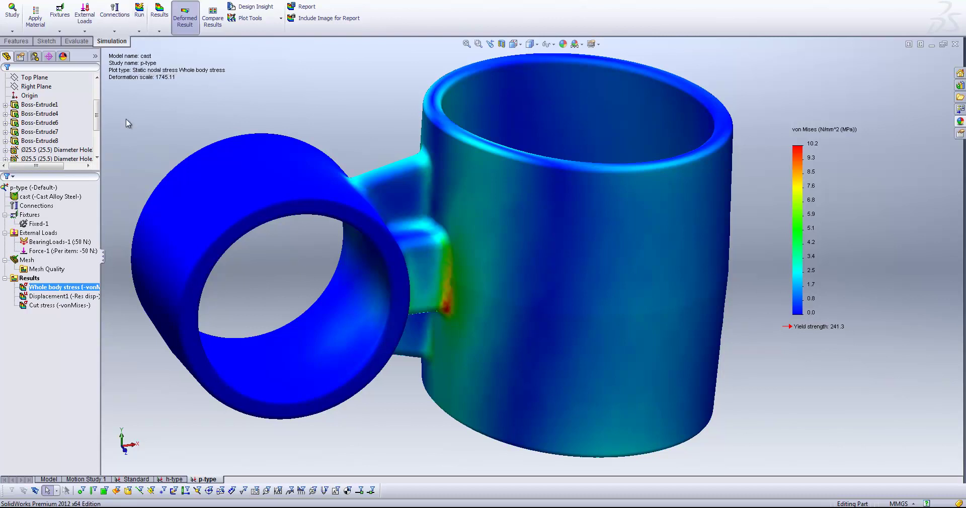
# - Create Graph1 in the h-type study plotting maximum von Mises stress over loops 0–4, excluding target accuracy
pyautogui.click(175, 482)
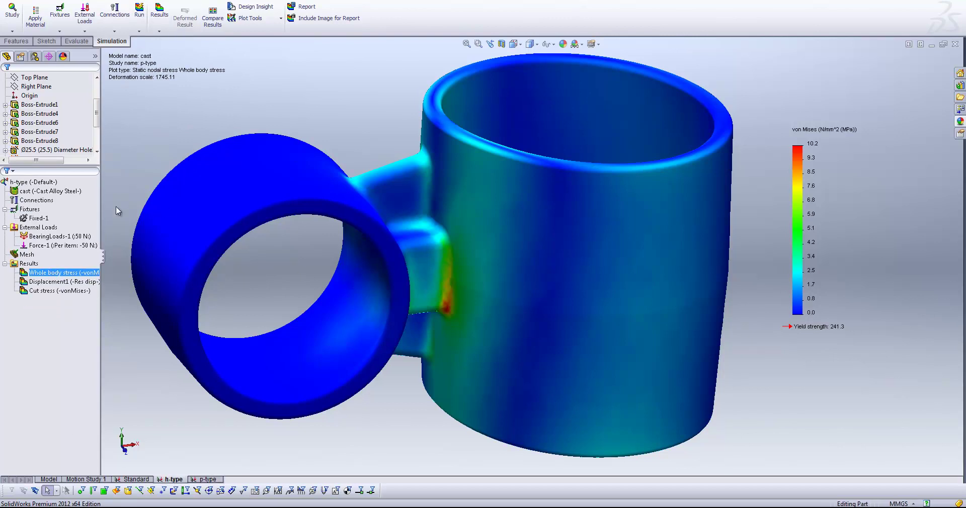
pyautogui.rightClick(21, 265)
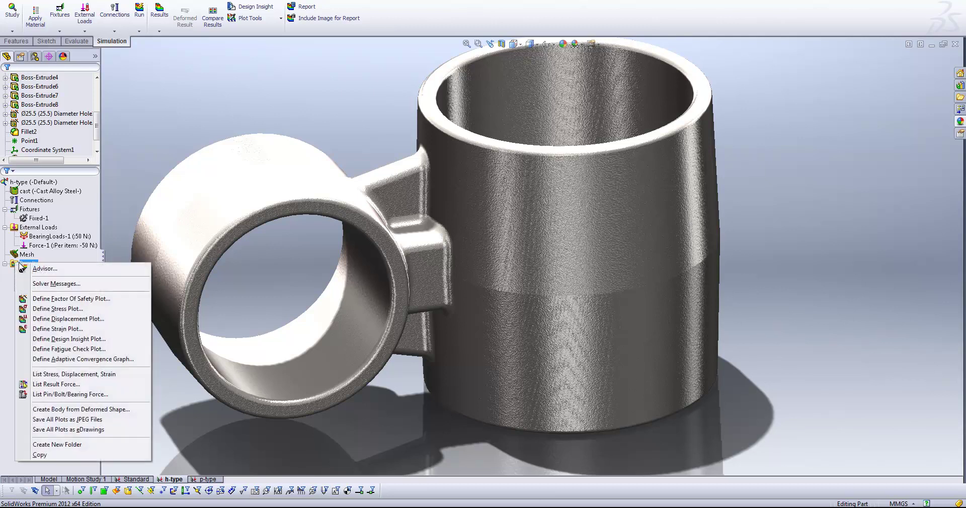
pyautogui.click(42, 362)
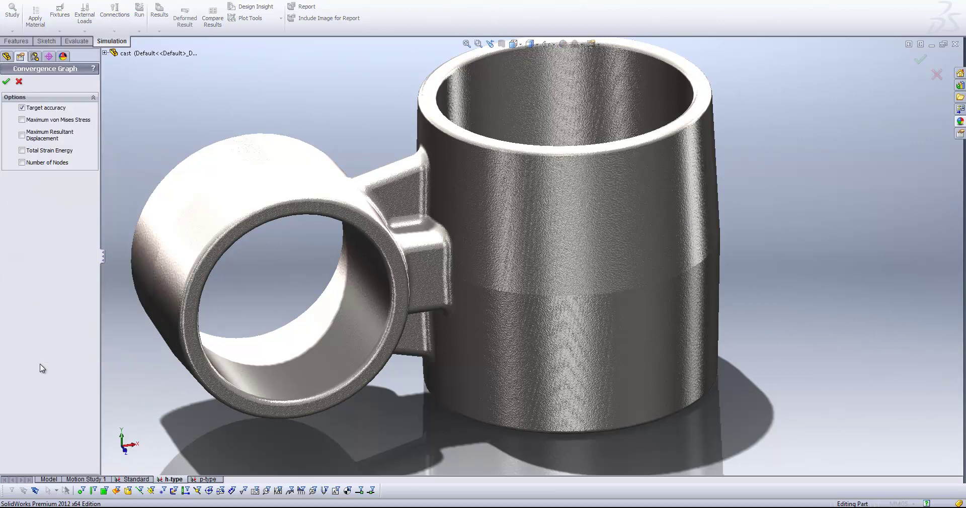
pyautogui.click(27, 120)
pyautogui.click(35, 108)
pyautogui.click(6, 82)
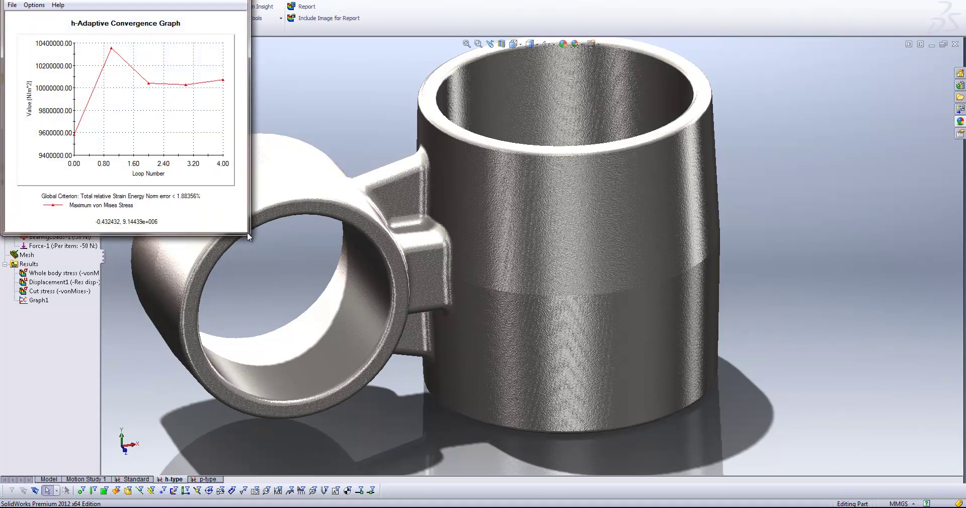
pyautogui.moveTo(247, 232); pyautogui.dragTo(404, 256)
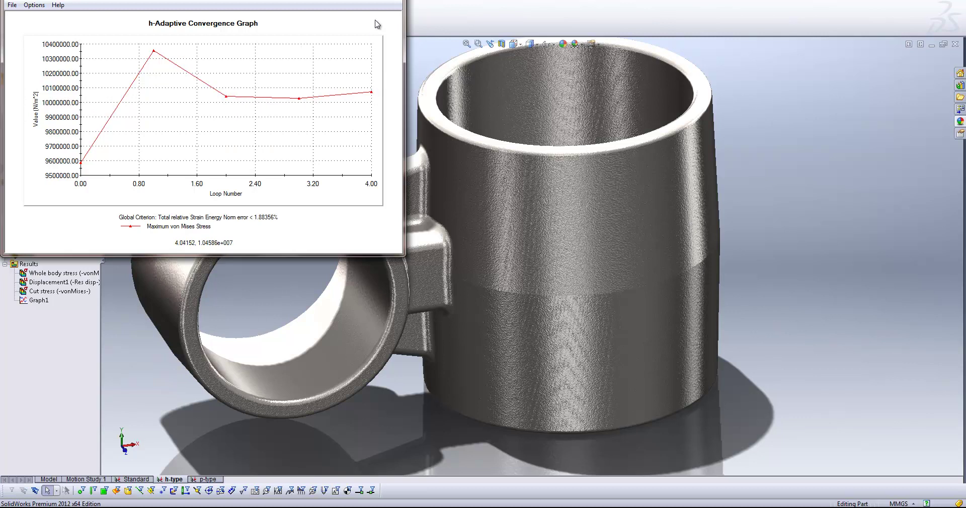
pyautogui.hotkey('alt', 'F4')
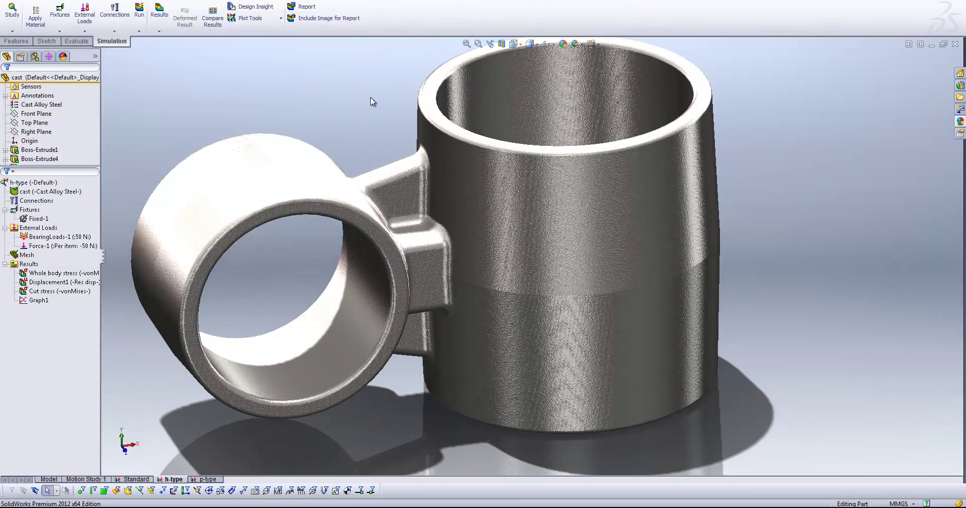